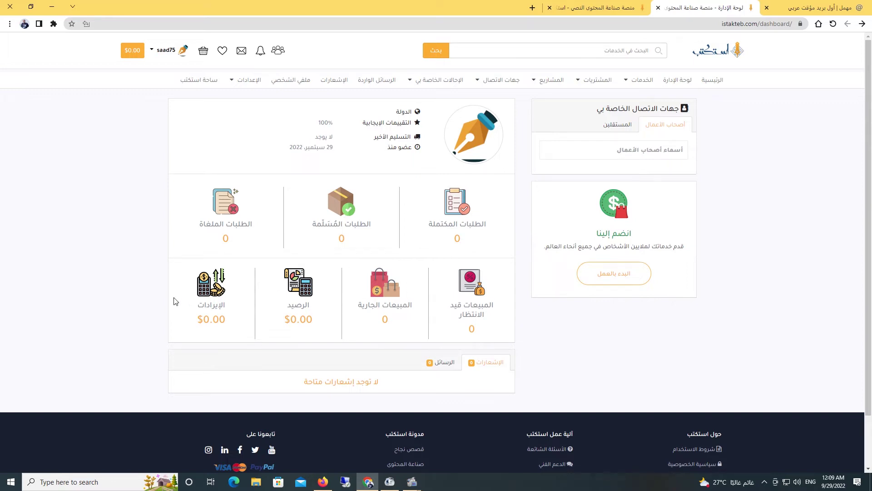
# - View the freelancers and business owners lists in the dashboard's contacts section
pyautogui.click(618, 126)
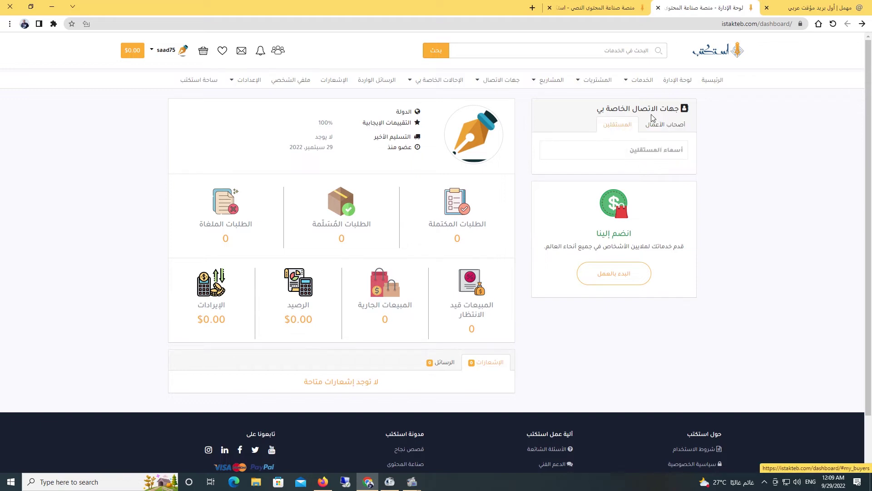
pyautogui.click(677, 126)
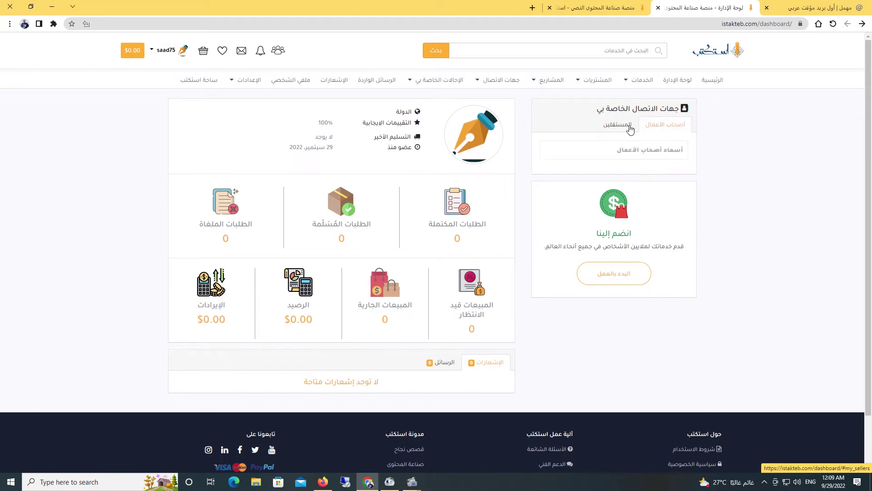
pyautogui.click(616, 130)
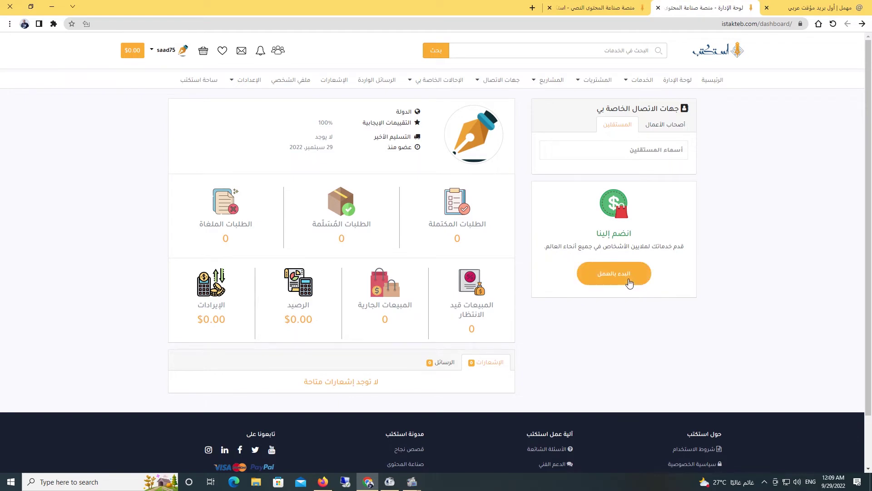
# - Go to the account's own services page and start adding a new service
pyautogui.click(163, 51)
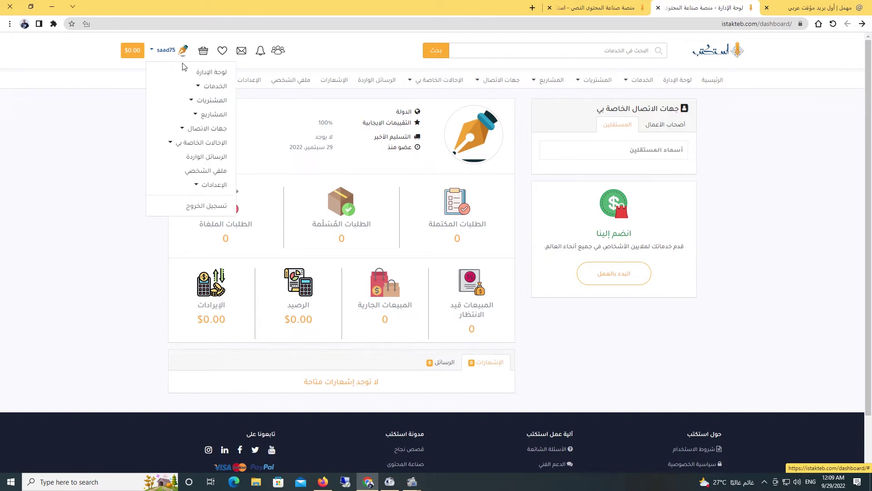
pyautogui.click(203, 90)
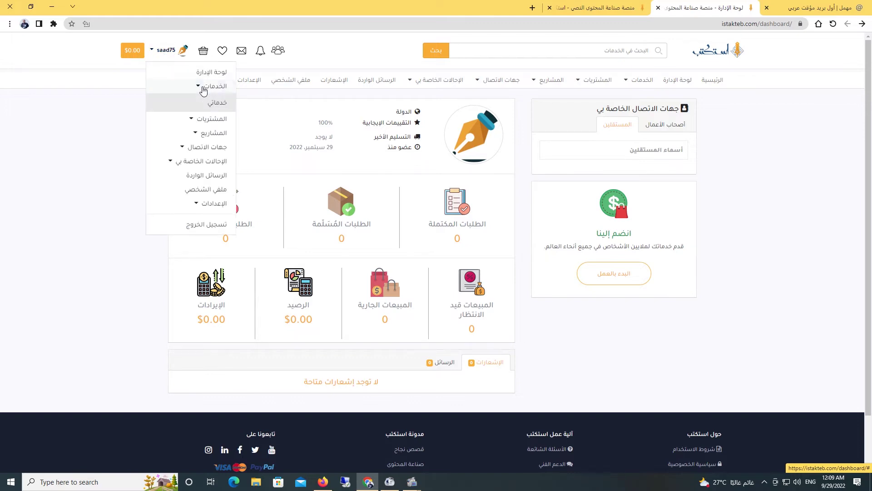
pyautogui.click(216, 104)
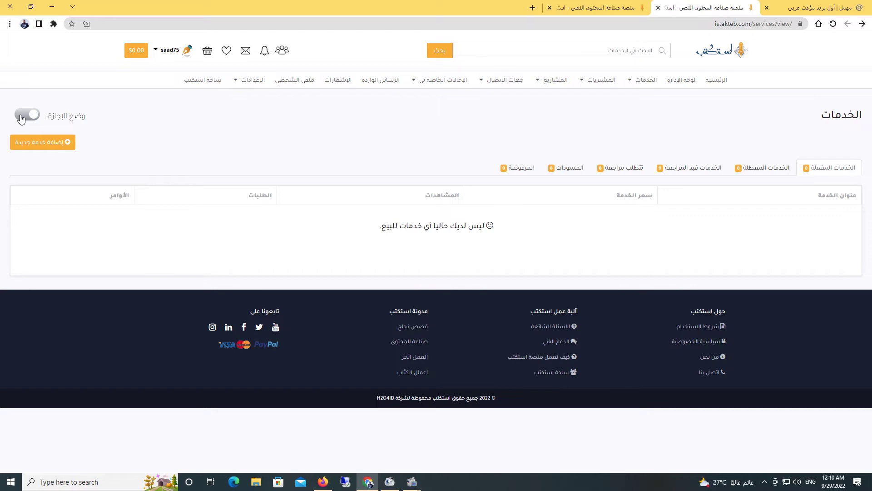
pyautogui.click(45, 147)
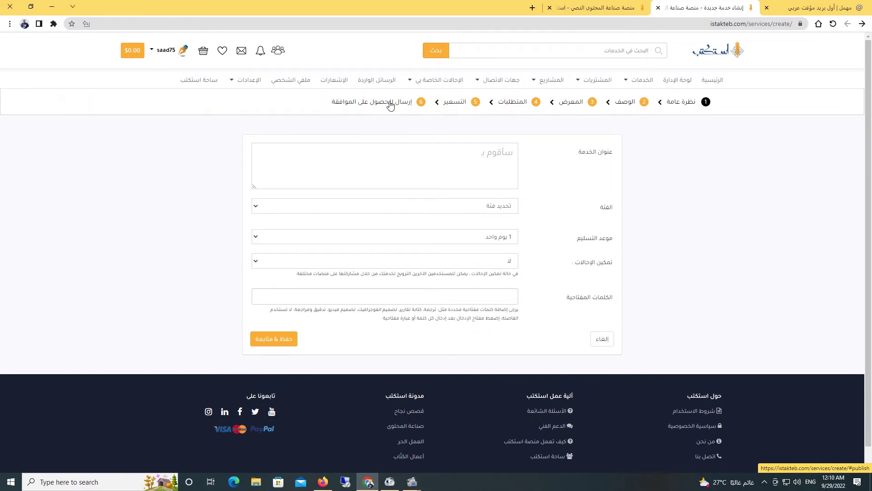
# - Enter "كتابة المقالات" as the title of the new service
pyautogui.click(486, 156)
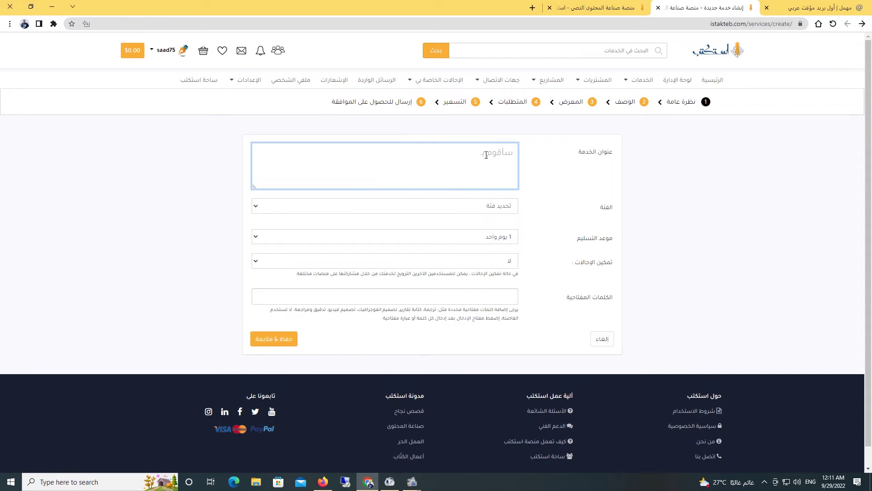
pyautogui.write(';jhf')
pyautogui.press('BackSpace')
pyautogui.press('BackSpace')
pyautogui.press('BackSpace')
pyautogui.press('BackSpace')
pyautogui.hotkey('alt', 'shift')
pyautogui.write('كتابة المقالات')
# - Search Google for "المدقق الإملائي العربي" in a new tab and open the Sahehly checker through the المدقق الآلي result
pyautogui.click(533, 8)
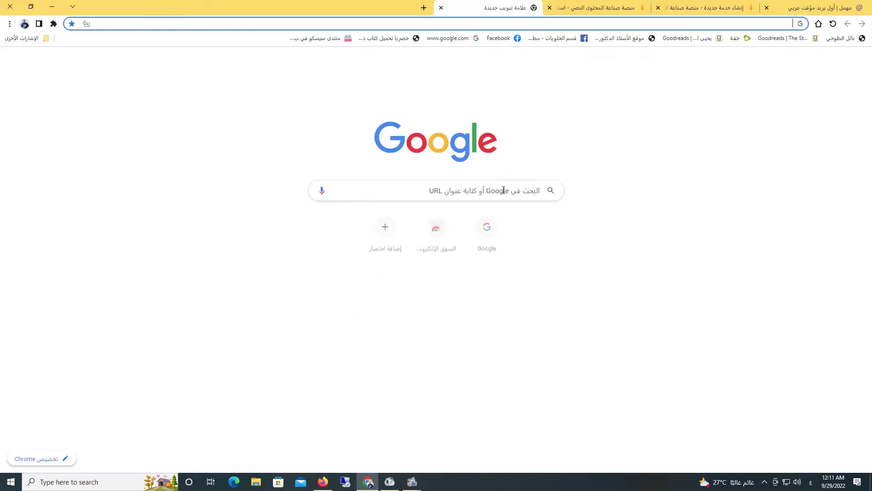
pyautogui.click(503, 190)
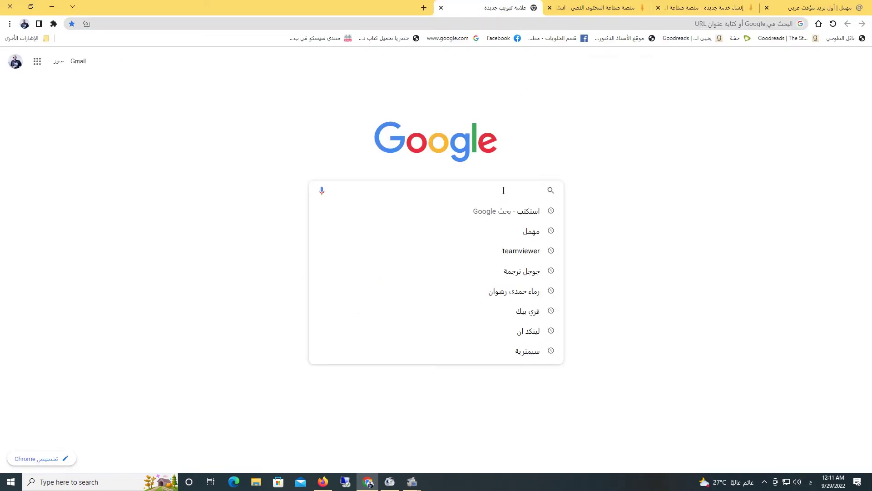
pyautogui.write('المدقق')
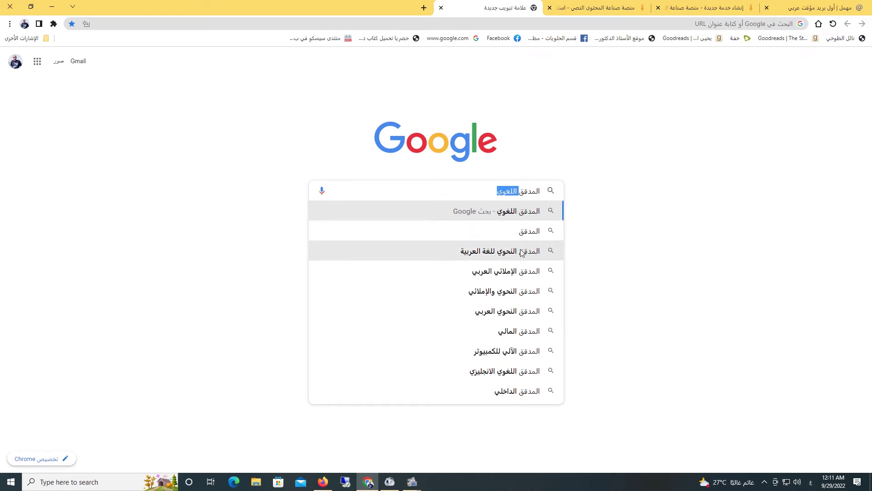
pyautogui.click(528, 271)
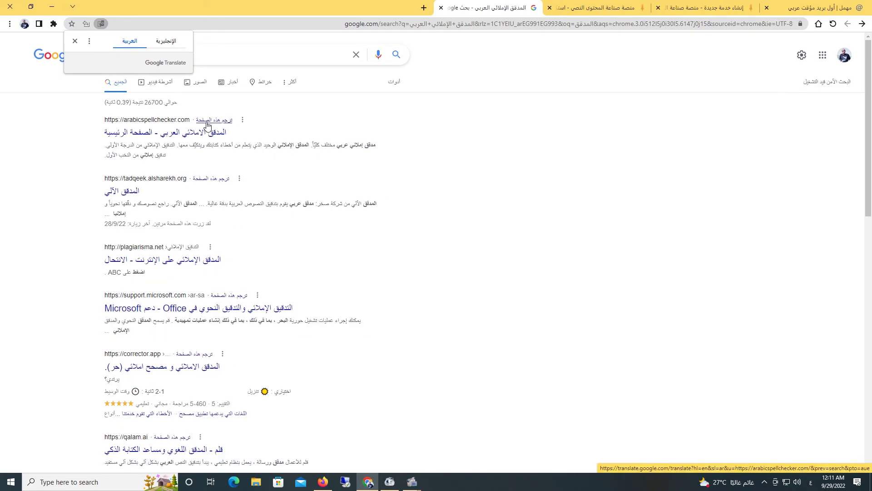
pyautogui.click(135, 196)
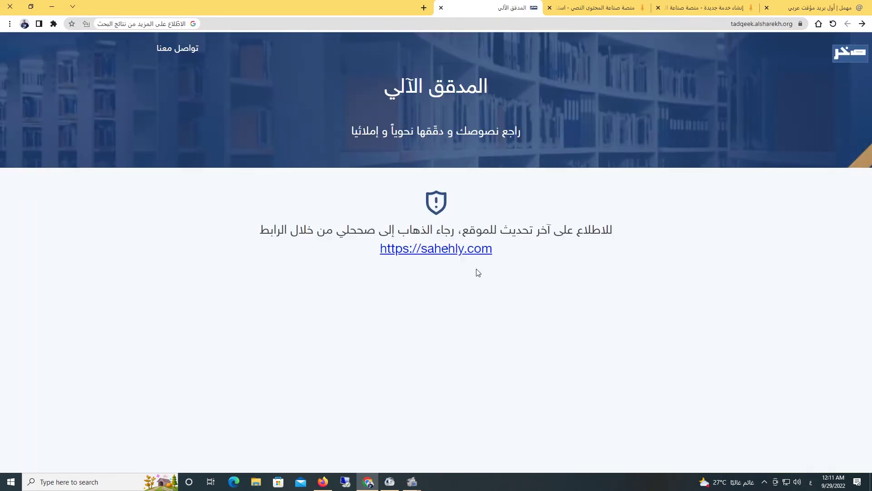
pyautogui.click(452, 249)
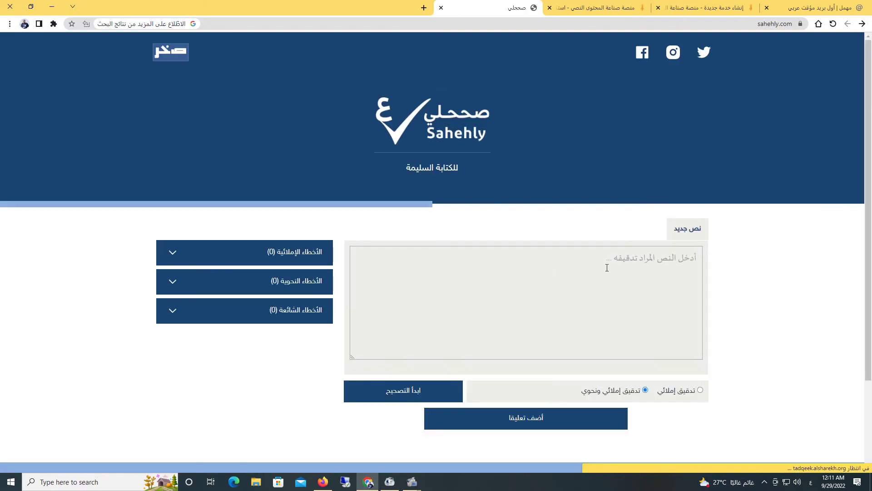
pyautogui.click(665, 261)
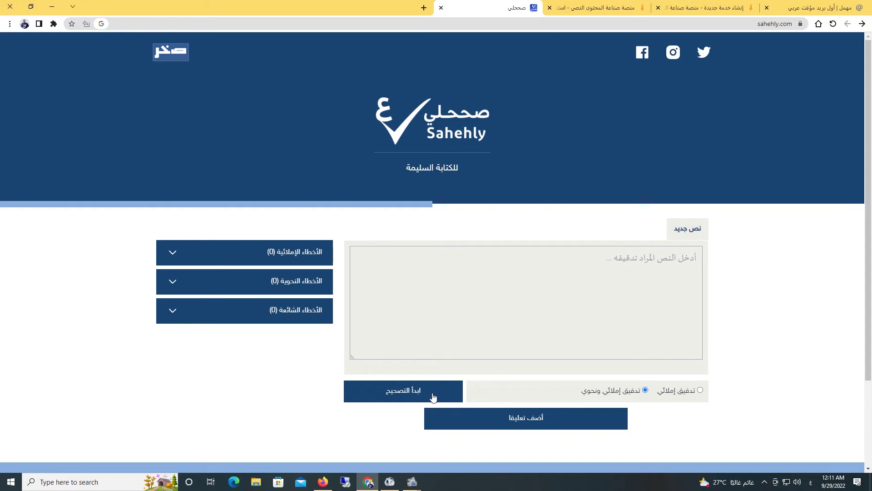
# - Close the extra istakteb.com homepage tab and return to the new service form
pyautogui.click(594, 7)
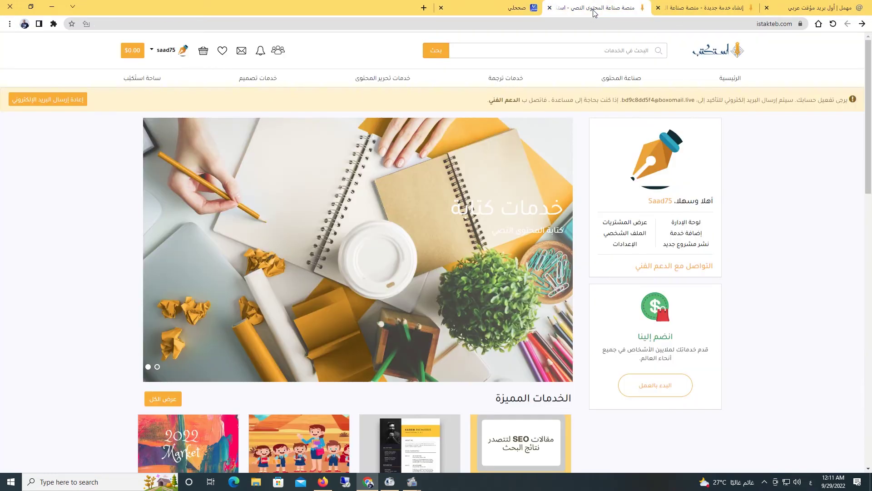
pyautogui.click(705, 8)
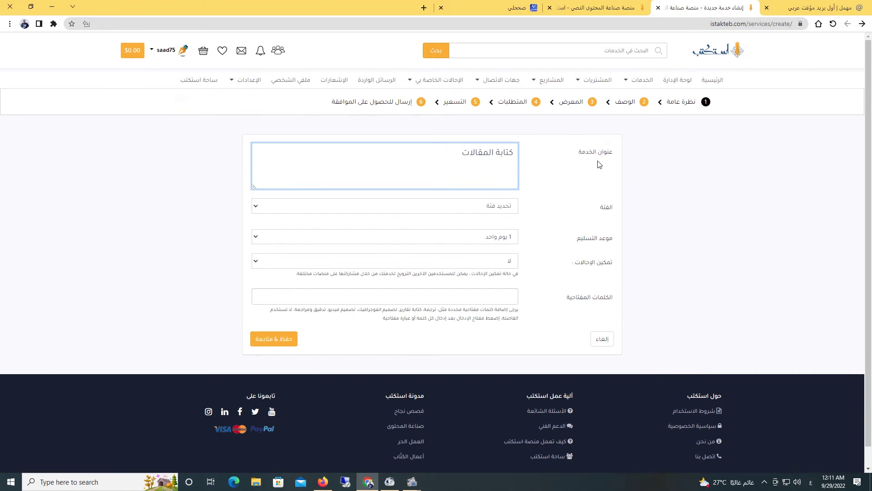
pyautogui.click(574, 9)
pyautogui.click(549, 8)
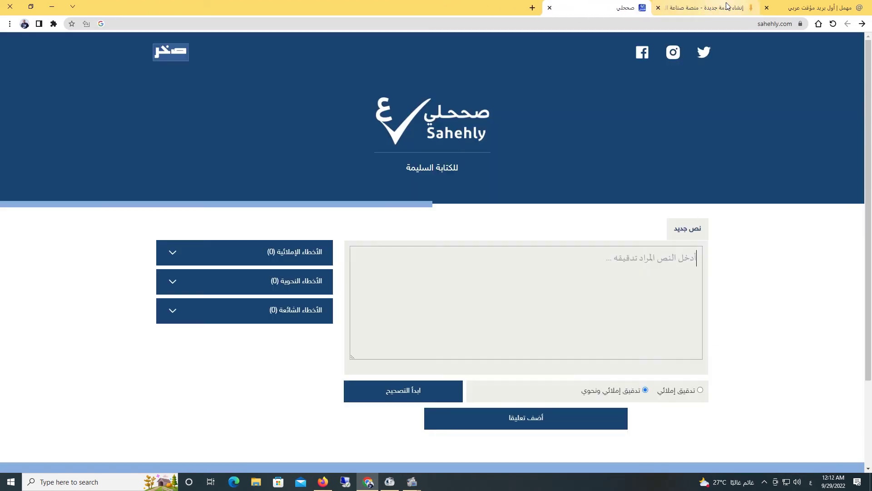
pyautogui.click(711, 11)
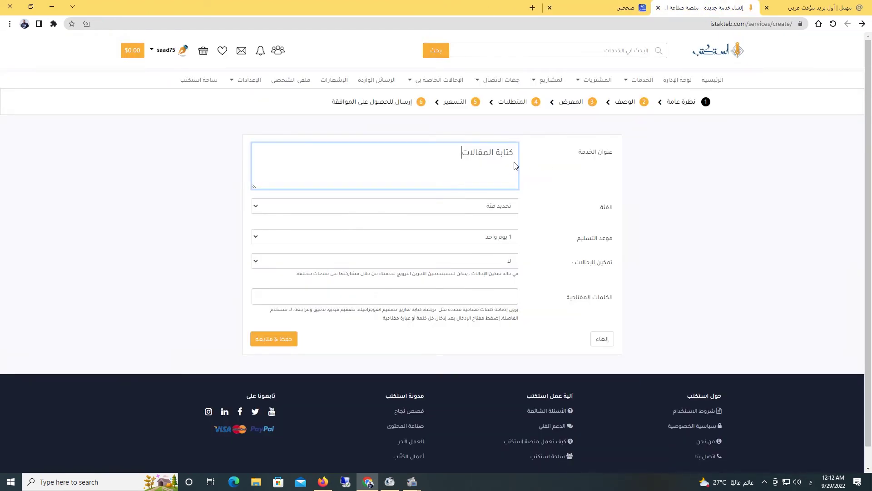
# - Set the service category to خدمات تحرير المحتوى
pyautogui.click(476, 209)
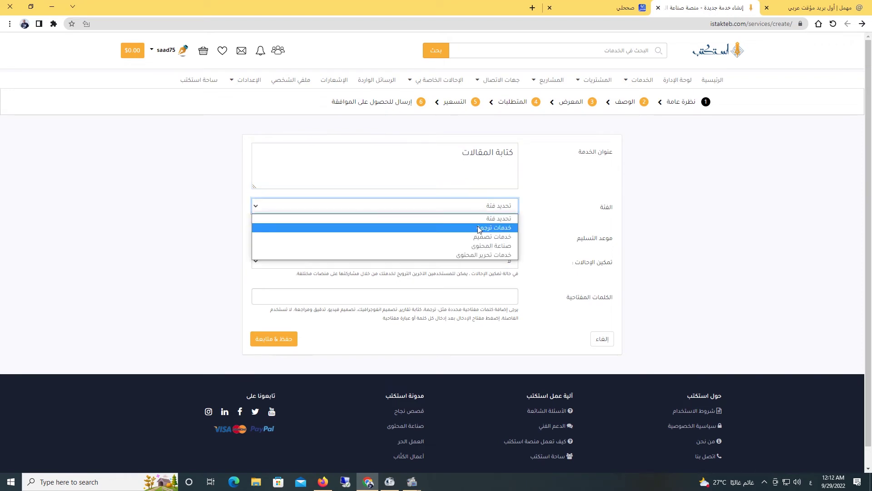
pyautogui.click(495, 255)
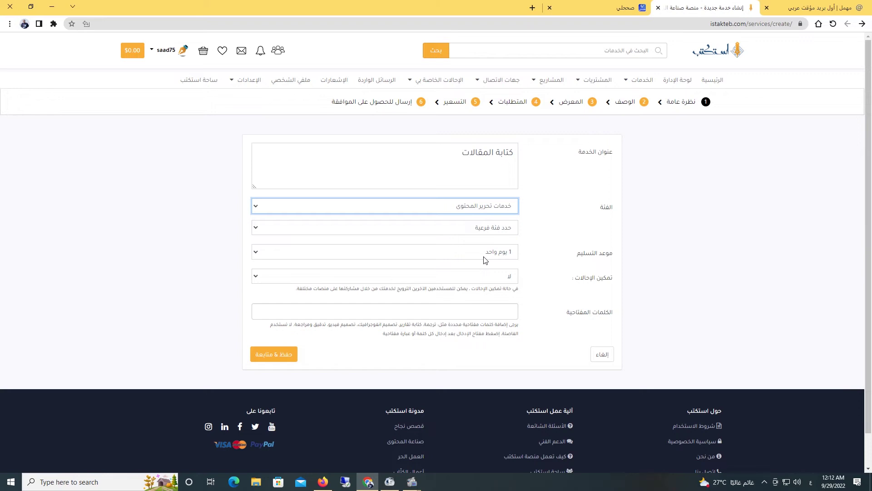
# - Enable referrals for the service and set the promotion commission to 30 percent
pyautogui.click(506, 276)
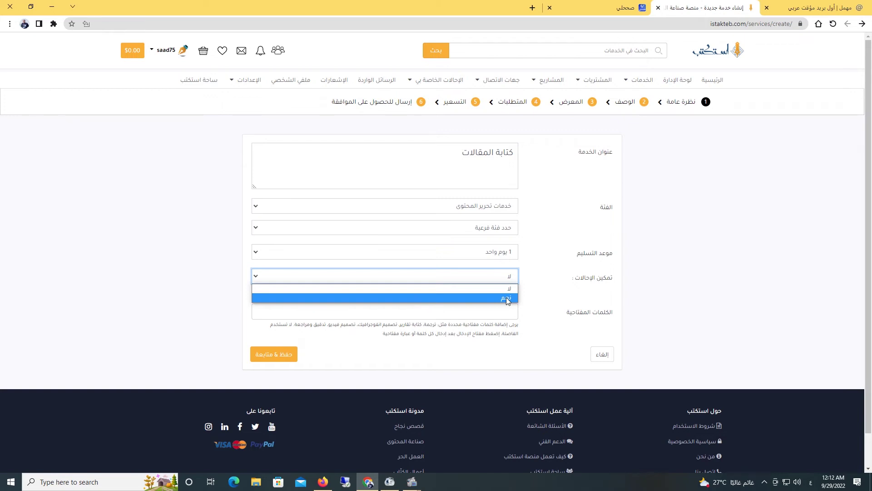
pyautogui.click(507, 299)
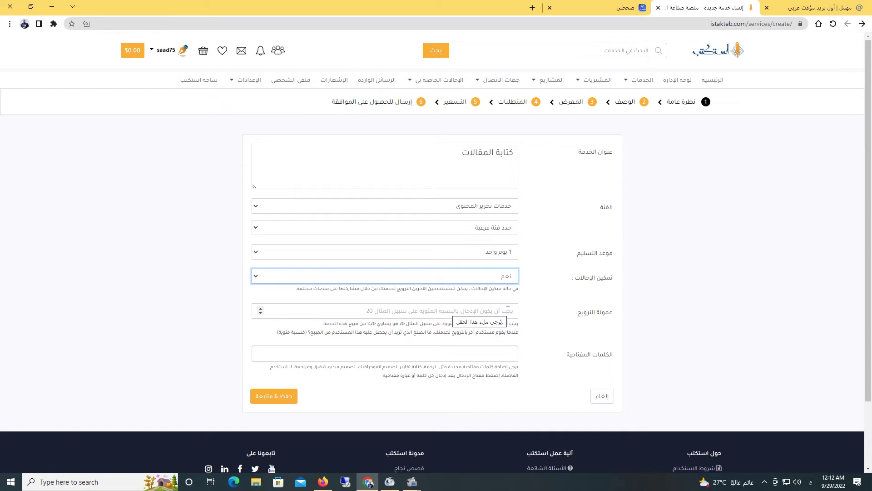
pyautogui.click(508, 310)
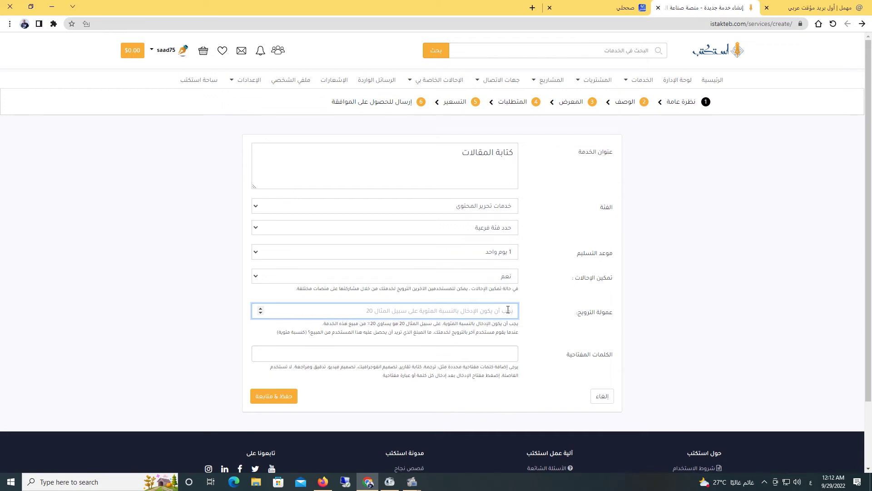
pyautogui.write('10')
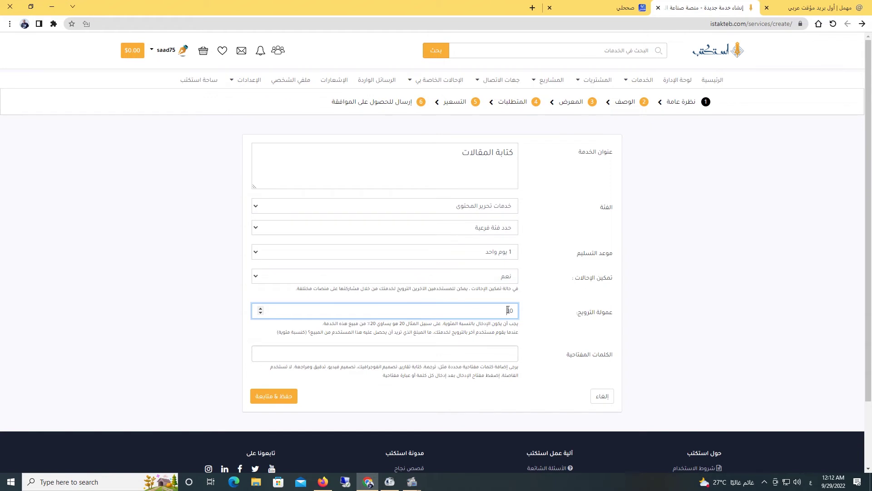
# - Add the keywords مدونات, بلوجر, ورد بريس and محتوى, and try to save the overview and continue
pyautogui.click(497, 357)
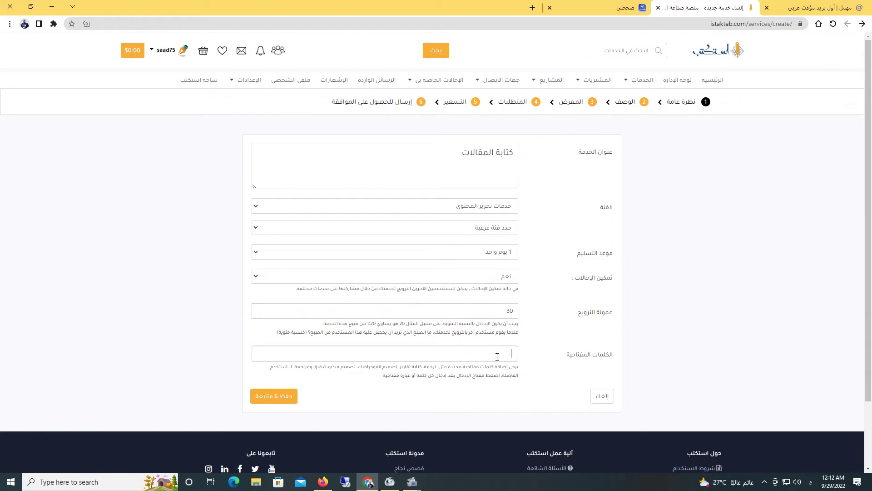
pyautogui.write('مدونات')
pyautogui.press('Return')
pyautogui.write('بلوجر')
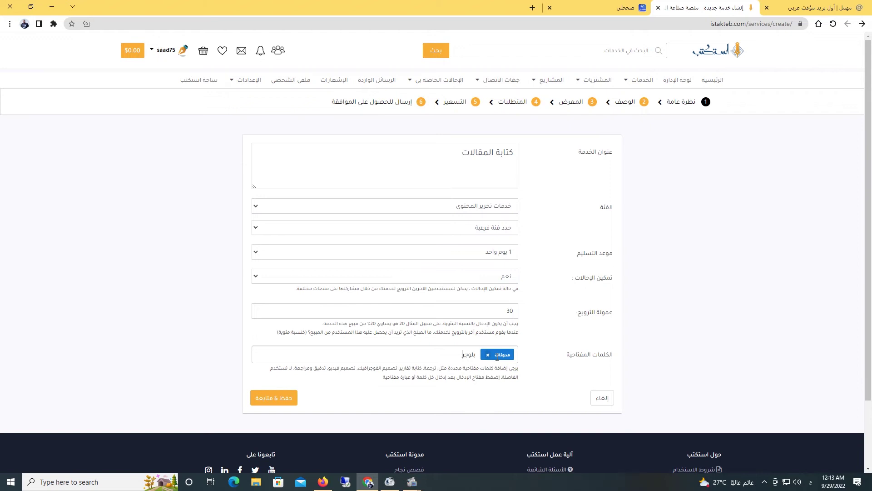
pyautogui.press('Return')
pyautogui.write('ورد بريس')
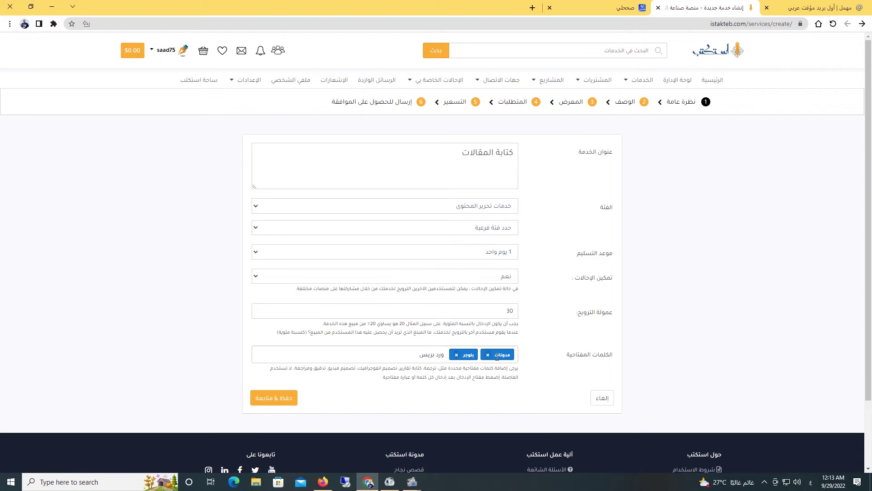
pyautogui.press('Return')
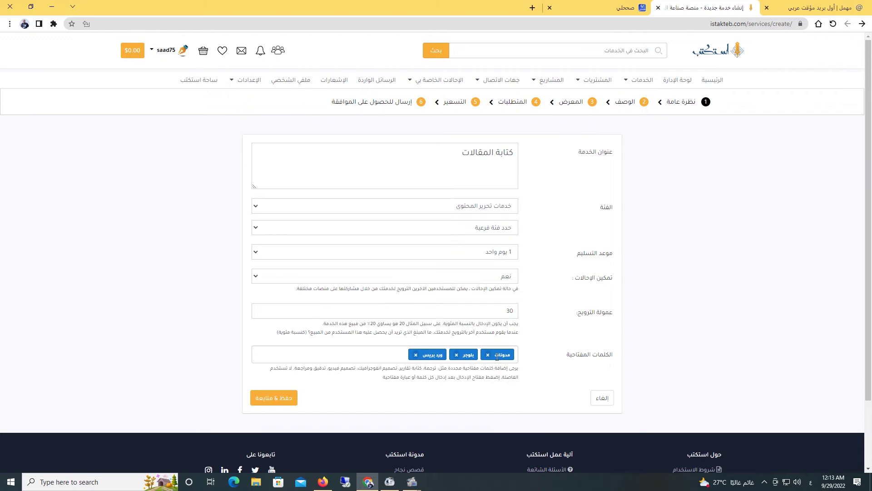
pyautogui.write('محتوى')
pyautogui.press('Return')
pyautogui.click(275, 400)
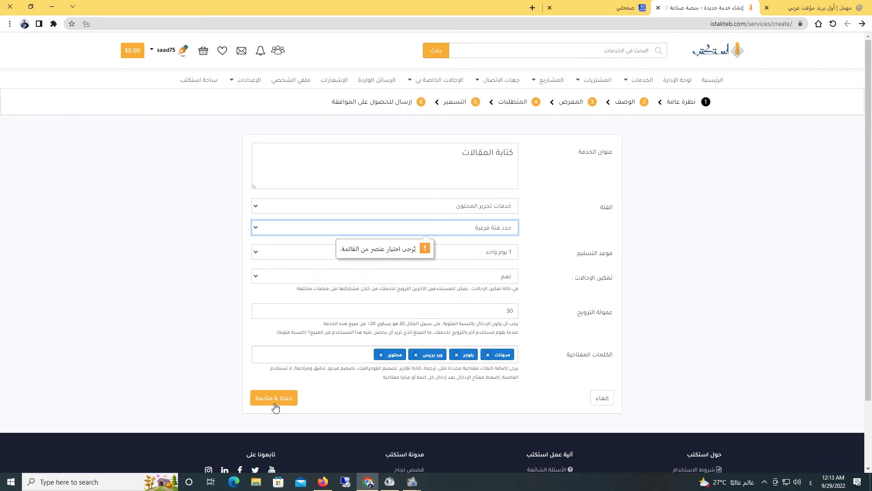
# - Set the service category to صناعة المحتوى with the subcategory كتابة إبداعية
pyautogui.click(458, 230)
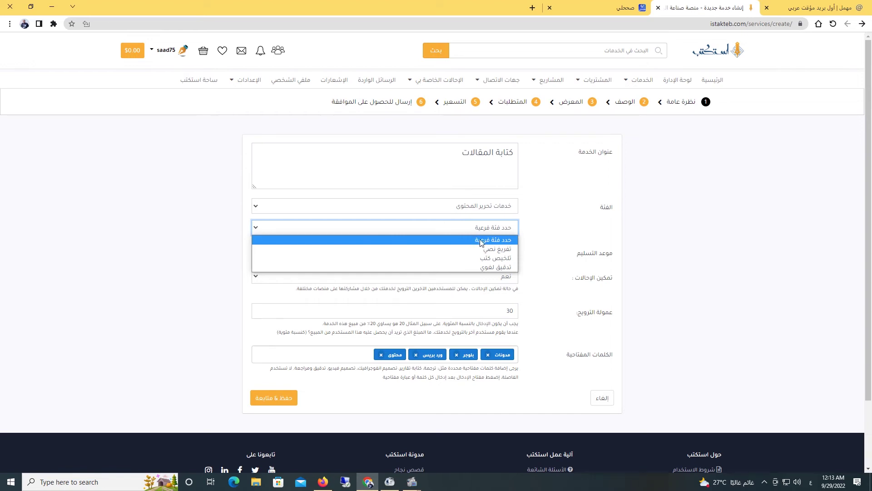
pyautogui.click(423, 200)
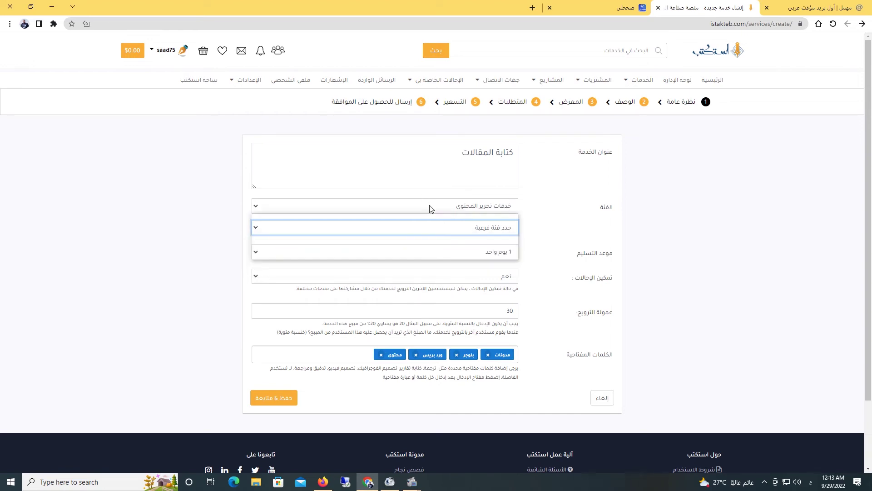
pyautogui.click(422, 204)
pyautogui.click(484, 246)
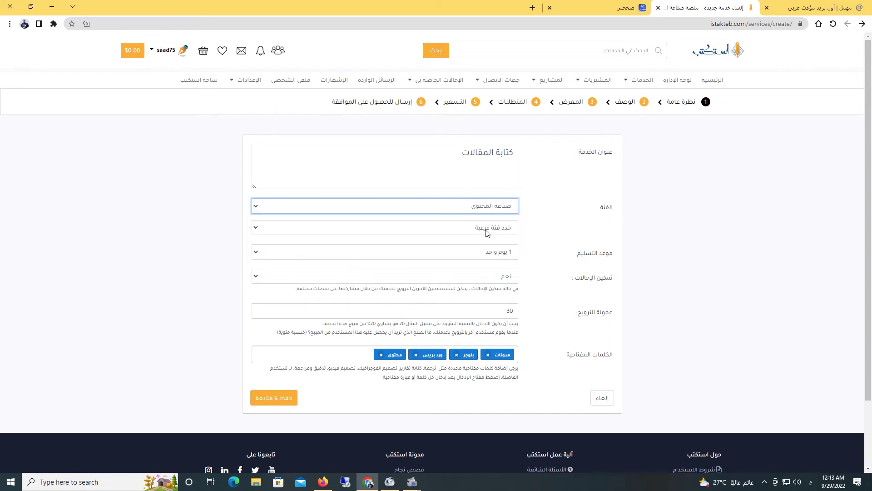
pyautogui.click(485, 230)
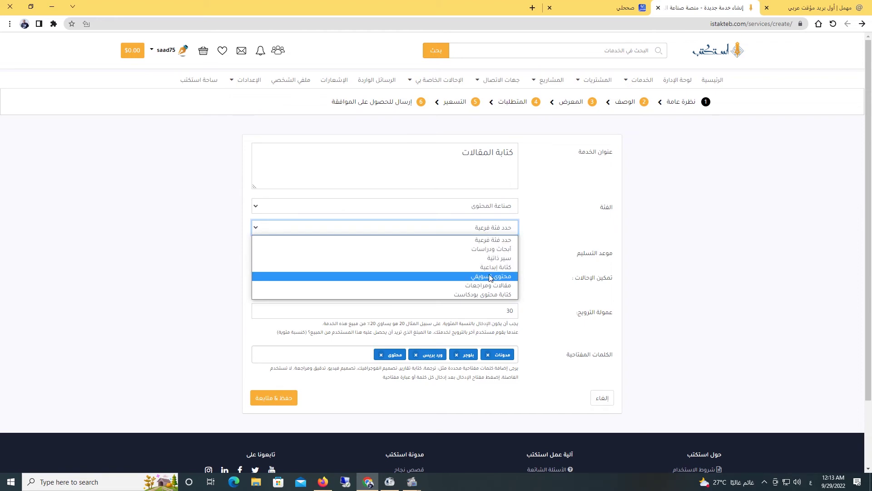
pyautogui.click(495, 266)
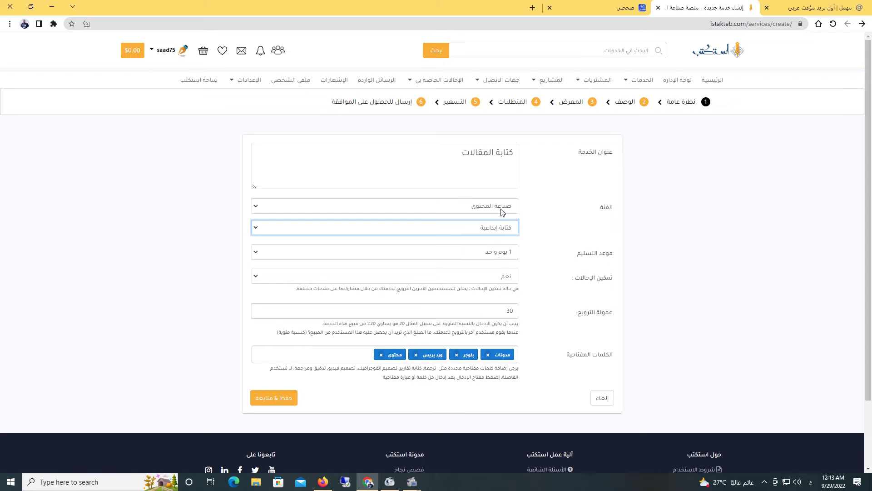
# - Save the overview and, in Sahehly, write a four-line Arabic description offering exclusive Blogger and WordPress articles on any topic with excellent SEO that top search results
pyautogui.click(283, 400)
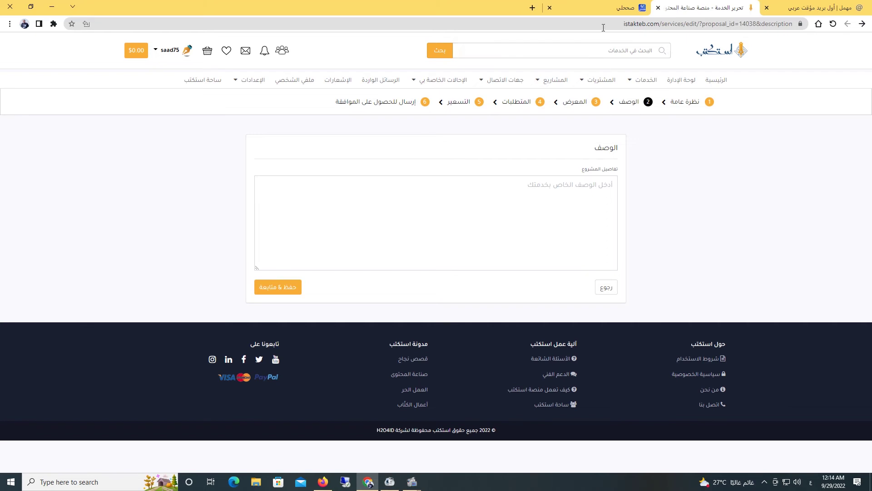
pyautogui.click(606, 10)
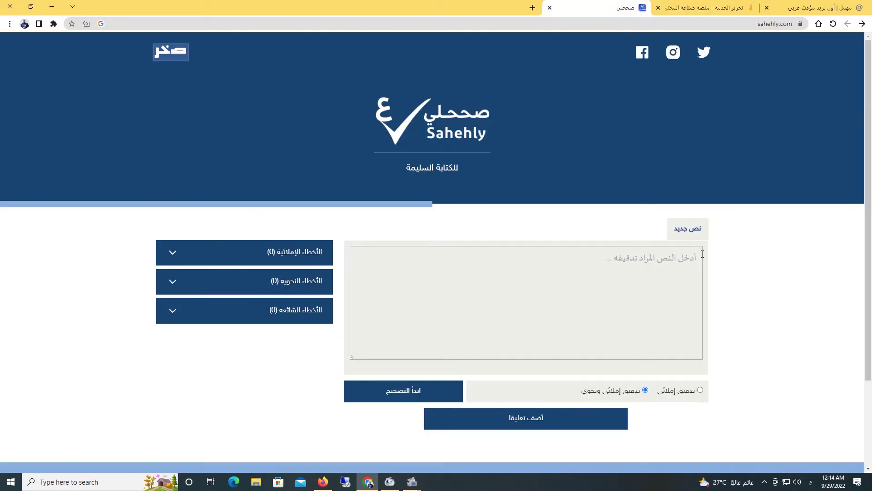
pyautogui.write('استطي')
pyautogui.write('ع')
pyautogui.write('القيام بكتابة مقالات تناسب بلوجر و ورد برس تتناسب مع البحث فى جوجل تتميز ب سيو ممتاز تصدر نتائج البحث مقالات حصرية فى اى موضوع')
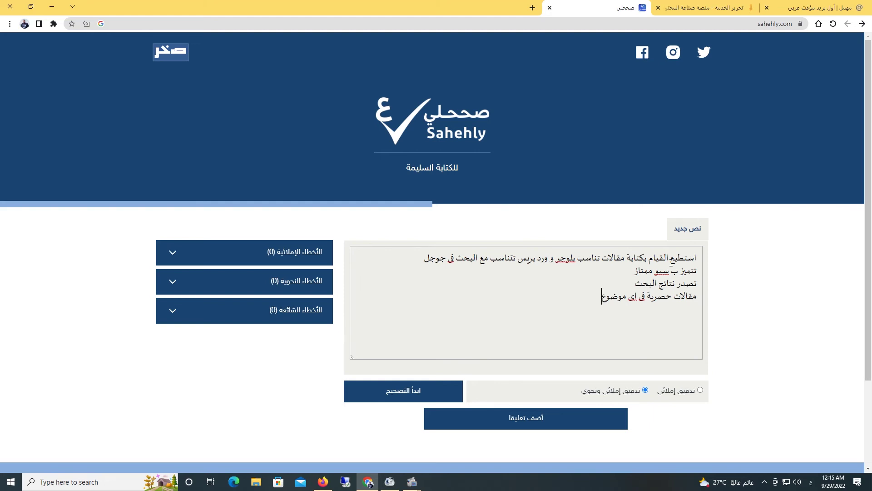
# - Switch back to Istakteb, fill the project details with the proofread description from Sahehly, and try to save and continue
pyautogui.hotkey('ctrl', 'shift', 'Tab')
pyautogui.click(284, 291)
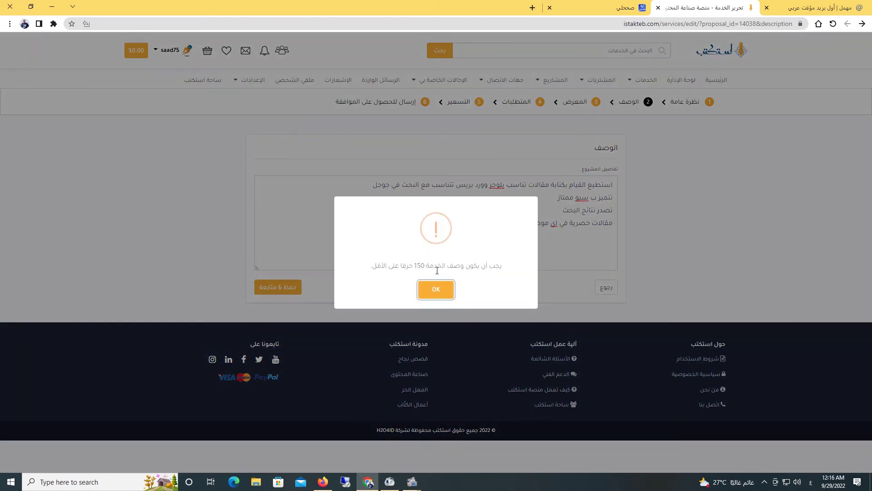
pyautogui.click(436, 290)
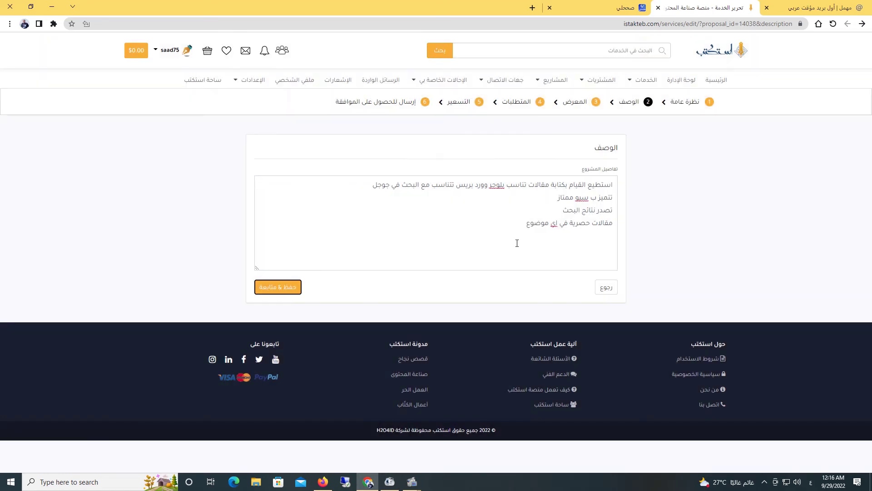
# - Lengthen the service description with a filler line of repeated ن letters below the last line, and save to continue to the gallery
pyautogui.click(522, 227)
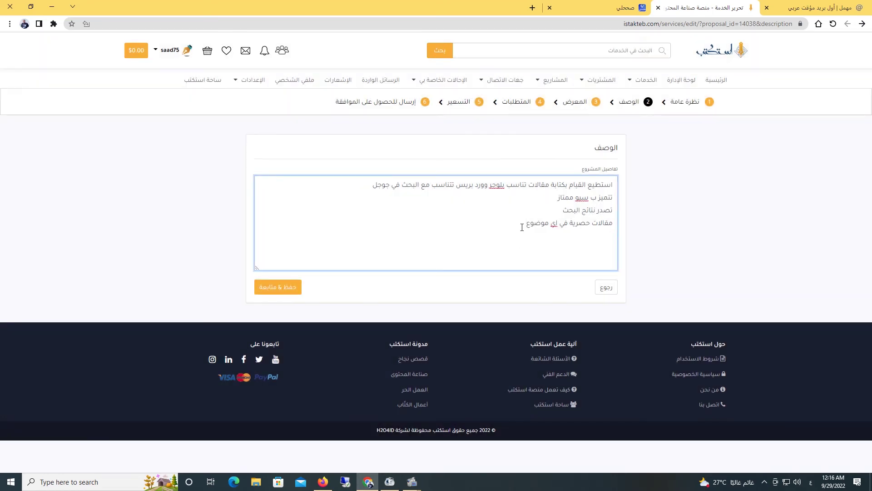
pyautogui.write('ننننننننننننننننننننننننننننننننننننننننننننننننننننننننننن')
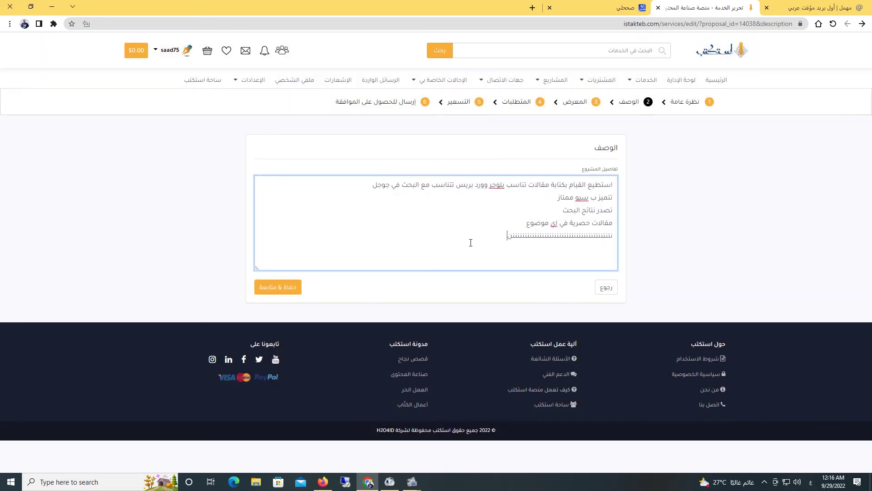
pyautogui.click(279, 293)
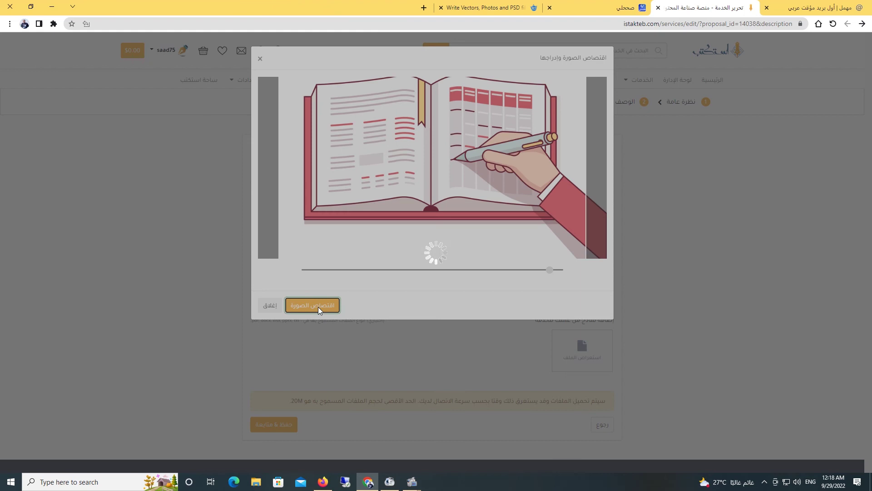
# - Crop the illustration of a hand writing in an open book and insert it as the first service image
pyautogui.click(318, 306)
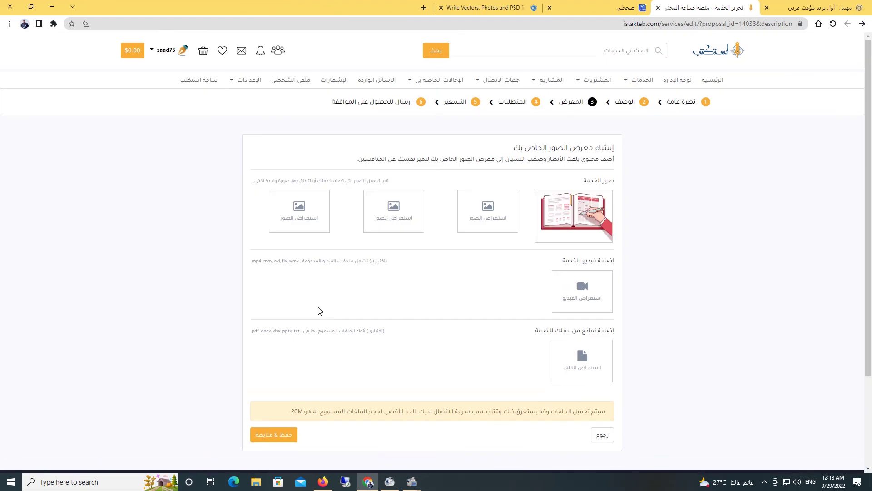